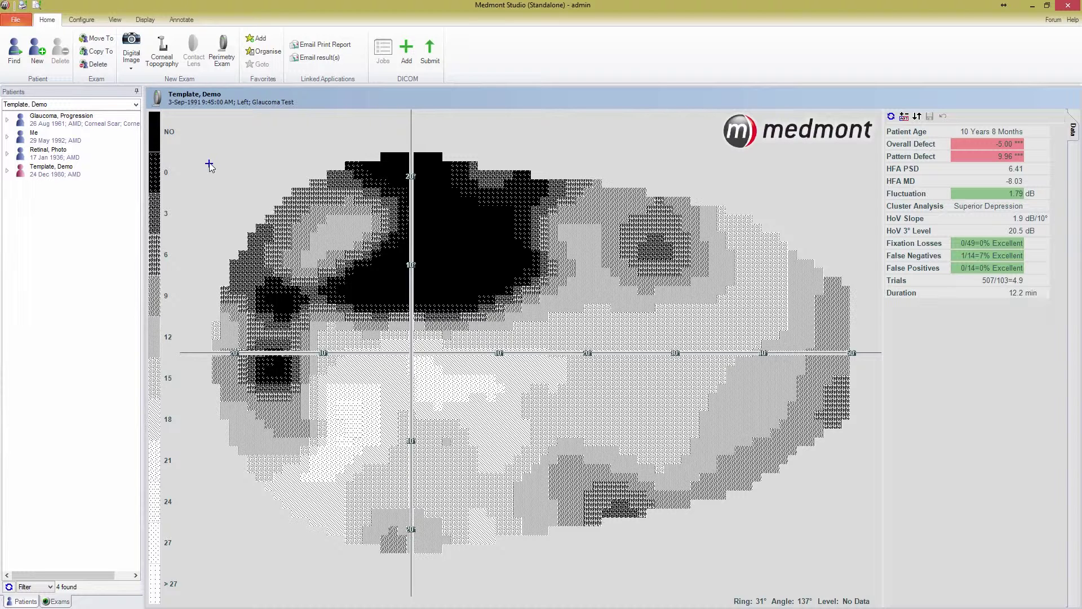
# - Create a new perimetry exam on instrument M146080 and start the Central 22 Fast Threshold test
pyautogui.click(226, 64)
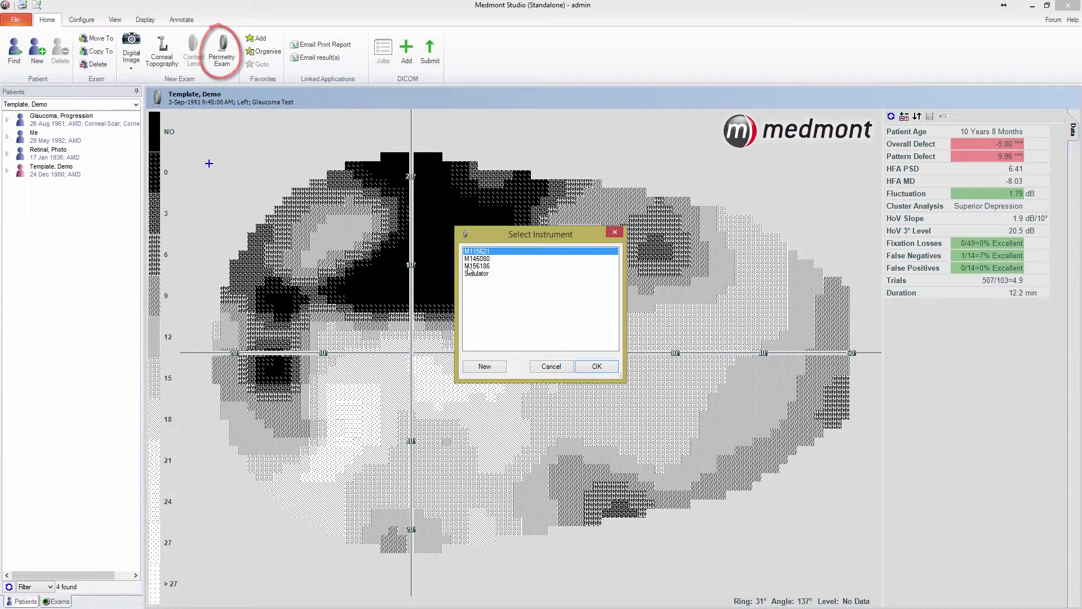
pyautogui.click(484, 259)
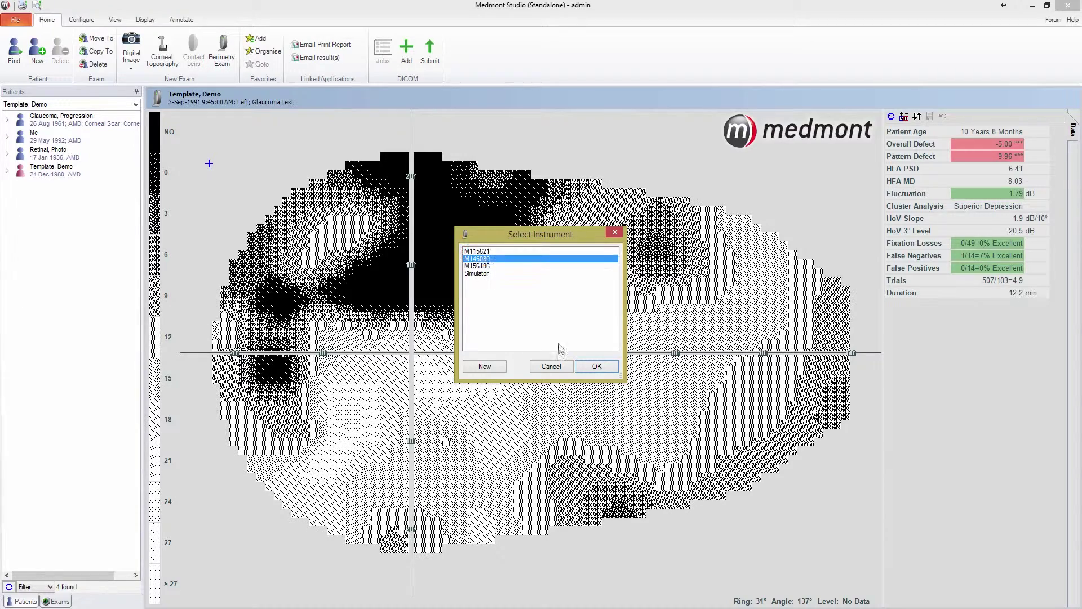
pyautogui.click(596, 367)
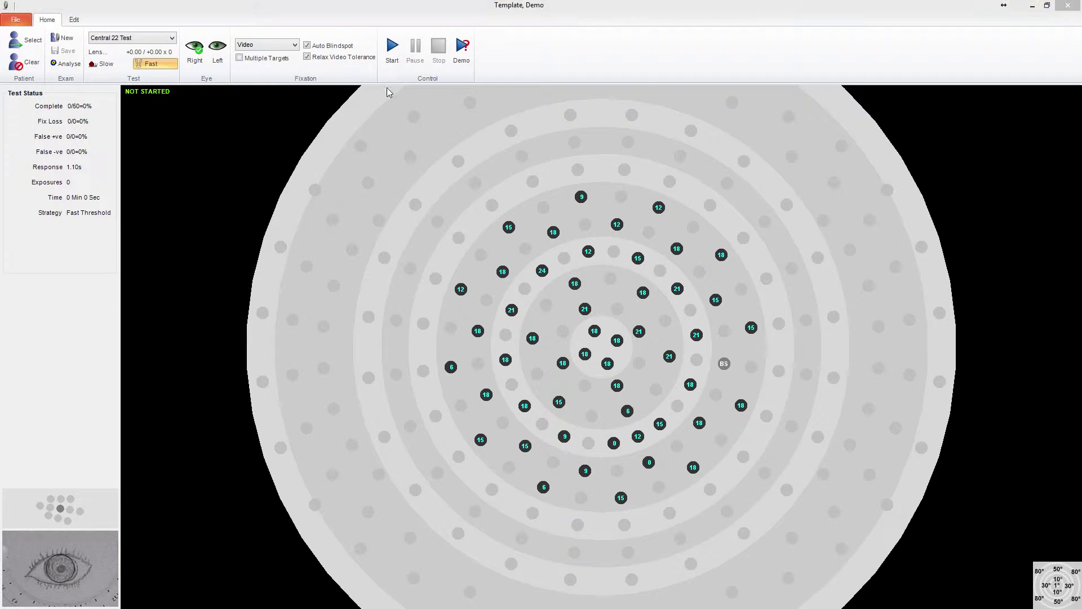
pyautogui.click(392, 59)
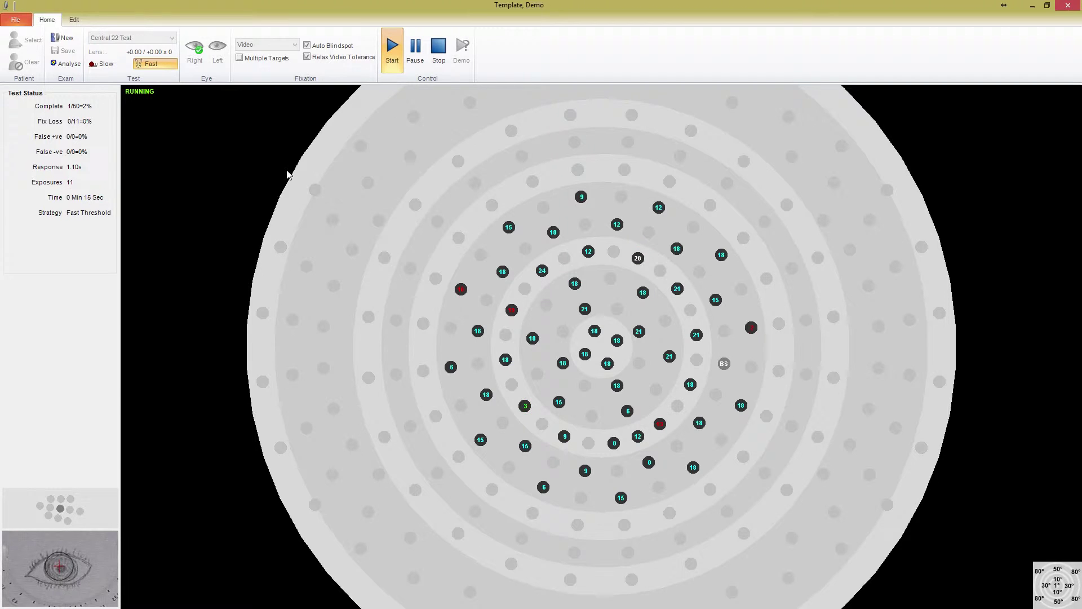
# - Pause the running Central 22 test, then resume it with the space bar
pyautogui.click(419, 71)
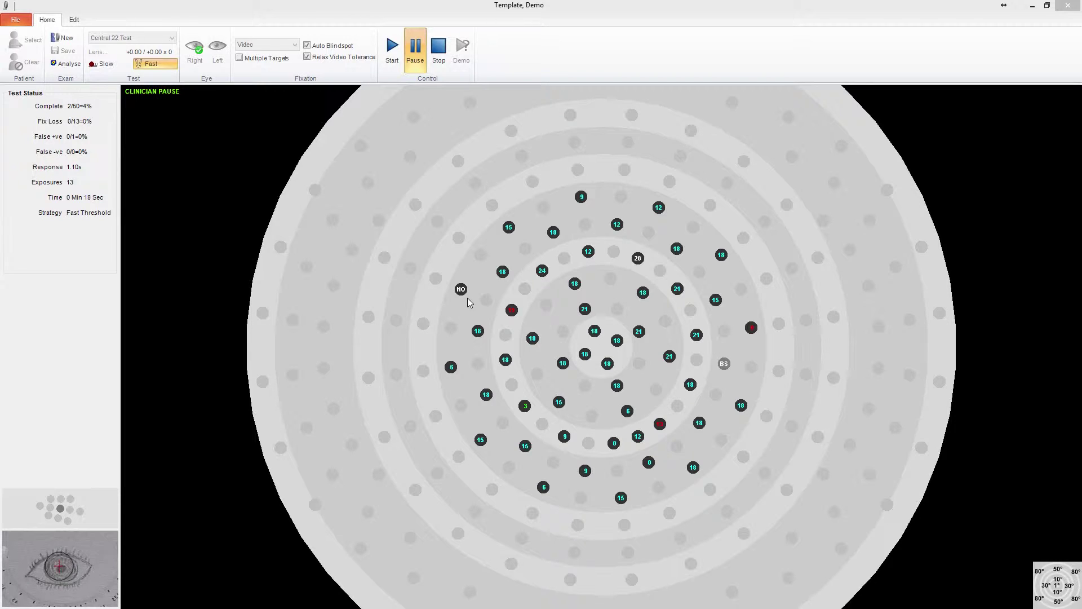
pyautogui.press('space')
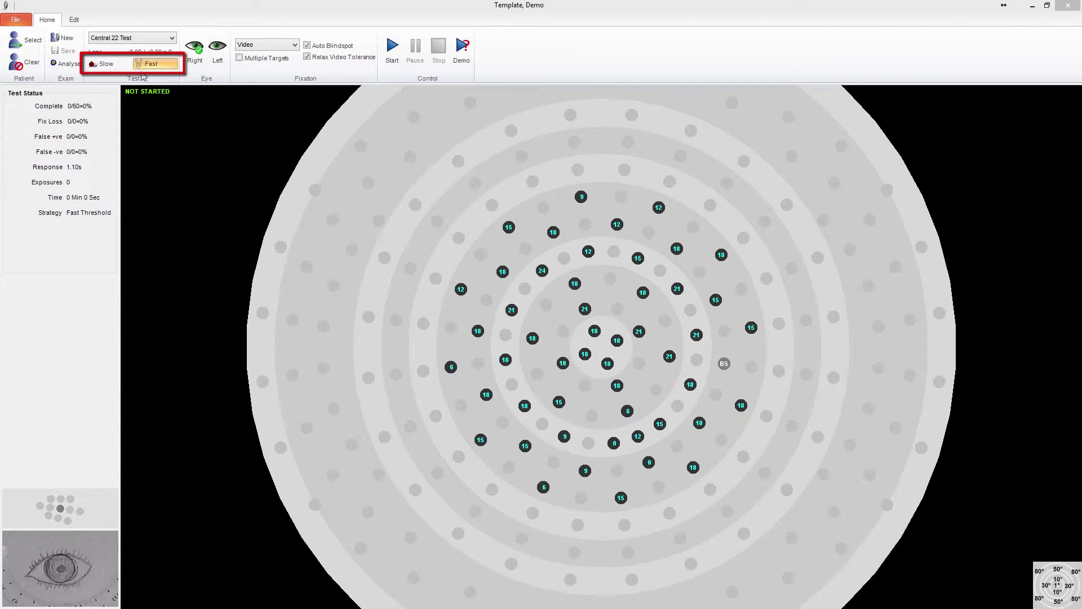
# - Switch test speed to Slow, briefly to Fast, then back to Slow for a 1.70s response time
pyautogui.click(118, 65)
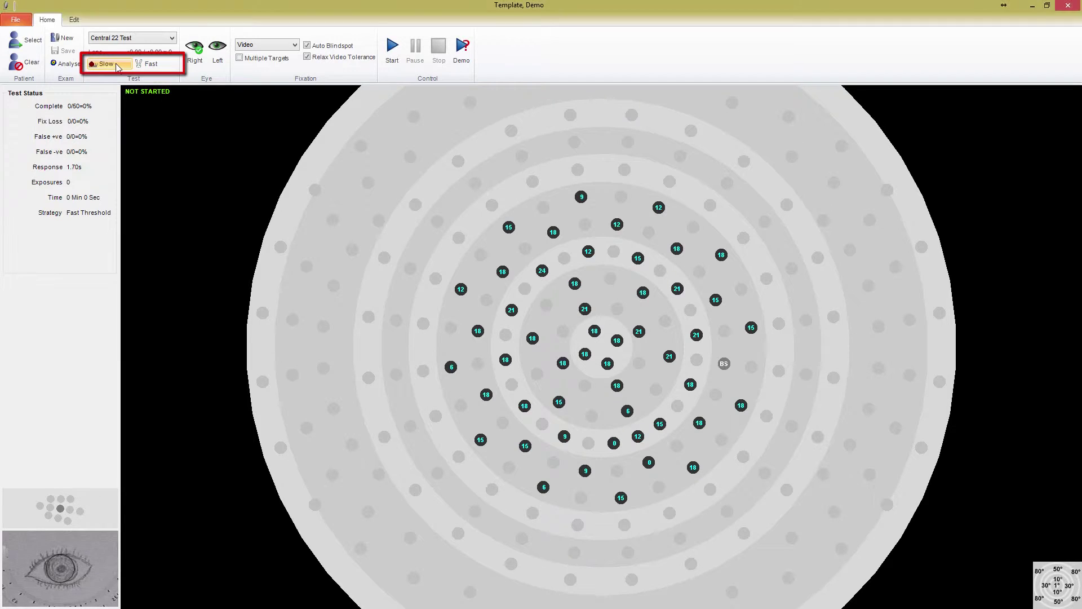
pyautogui.click(139, 66)
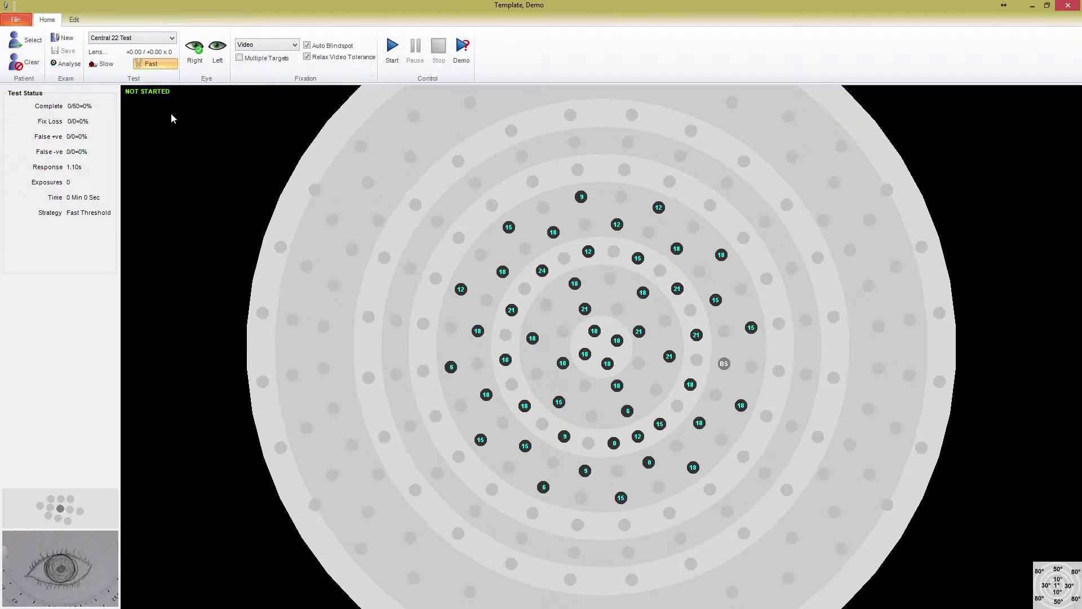
pyautogui.click(103, 64)
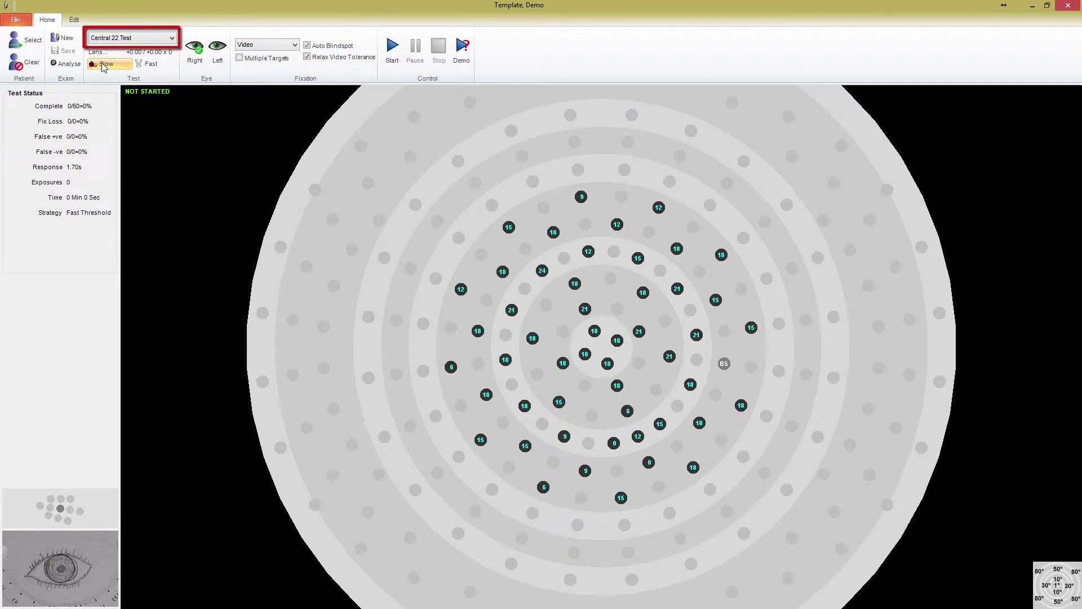
pyautogui.click(148, 39)
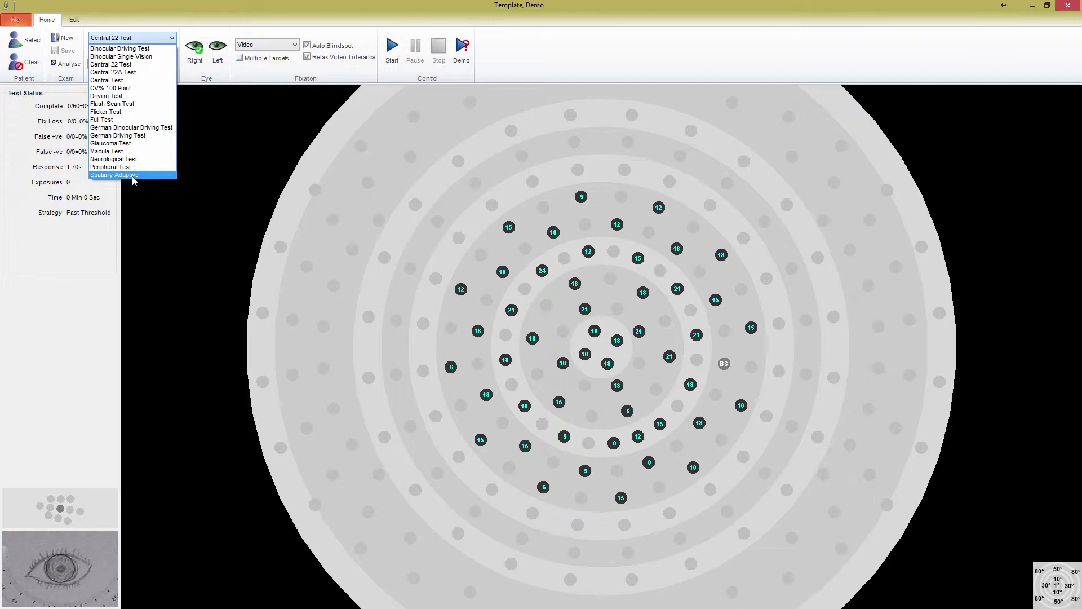
pyautogui.click(158, 65)
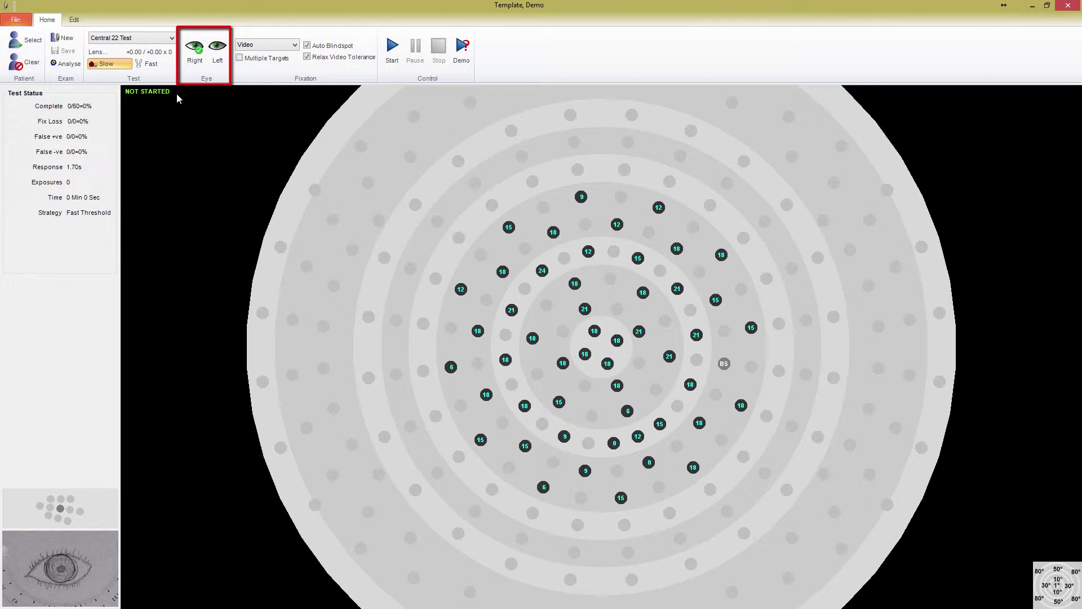
pyautogui.click(212, 68)
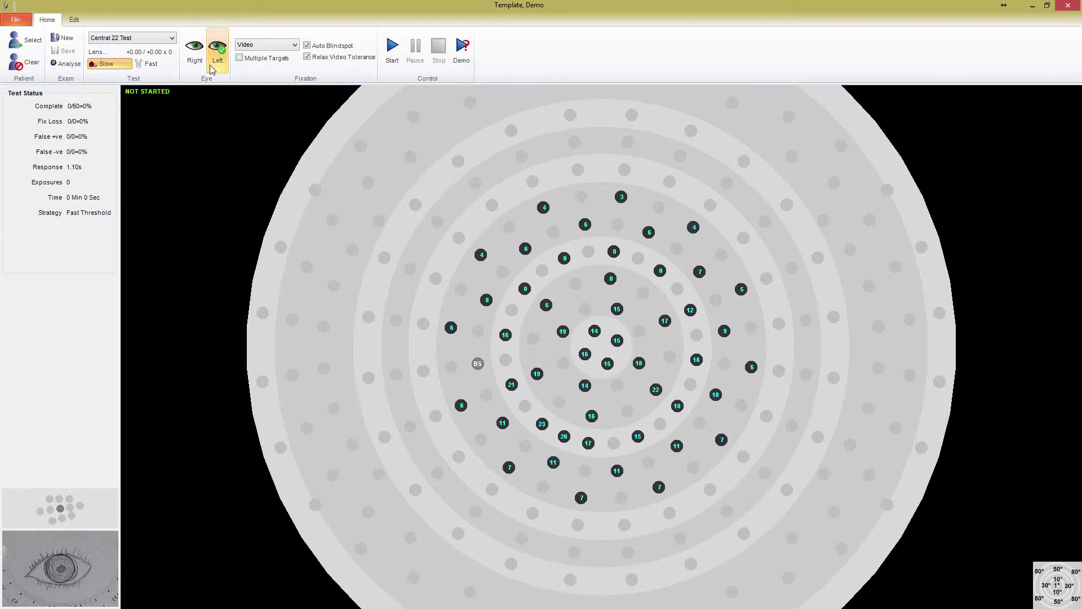
pyautogui.click(197, 64)
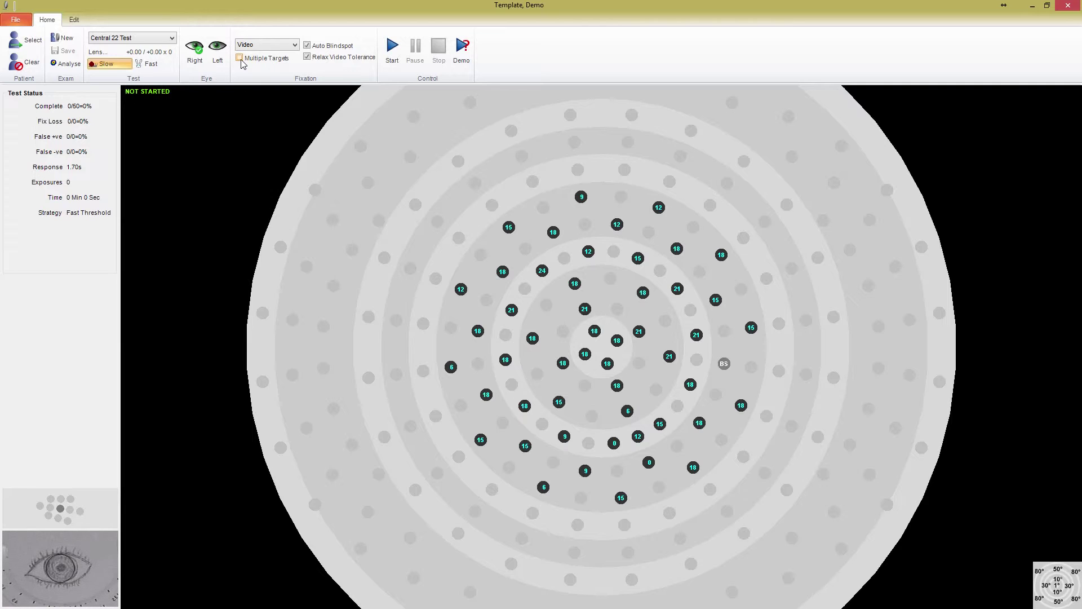
# - Clear the Auto Blindspot checkbox in the Fixation group
pyautogui.click(307, 46)
# - Move the fixation target to other positions, then return it to the centre
pyautogui.click(50, 508)
pyautogui.click(69, 510)
pyautogui.click(70, 499)
pyautogui.click(61, 508)
pyautogui.click(49, 509)
pyautogui.click(60, 509)
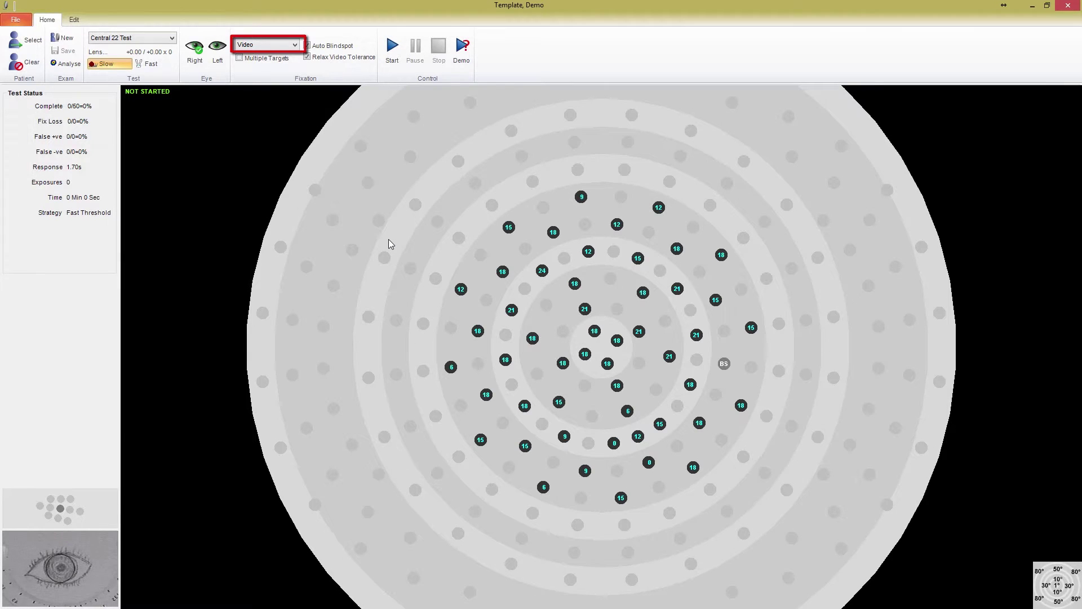
# - Set the fixation monitoring mode to Video
pyautogui.click(257, 45)
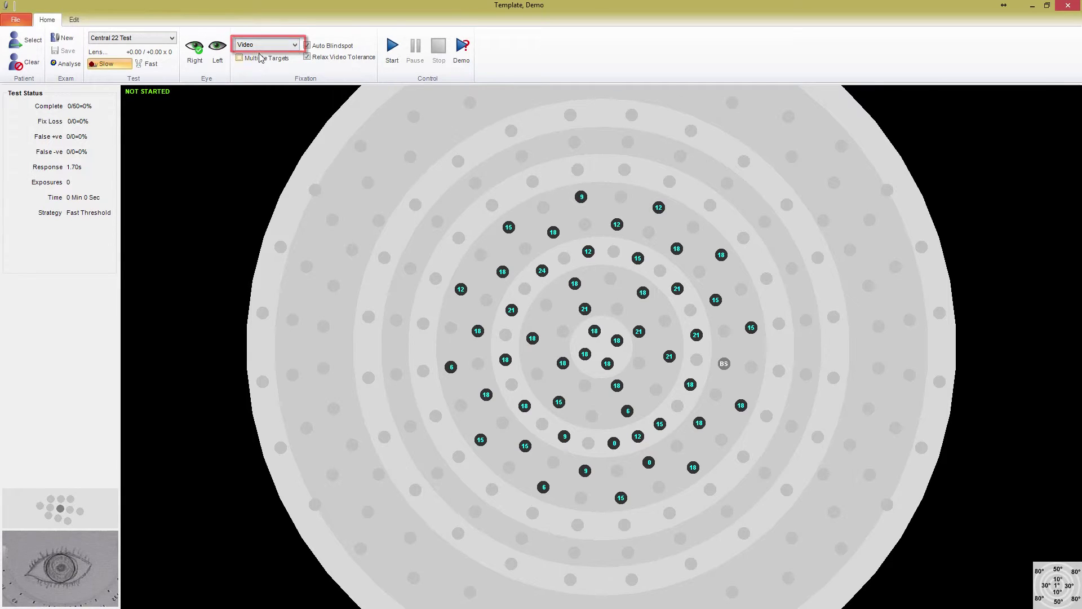
pyautogui.click(250, 55)
pyautogui.click(266, 45)
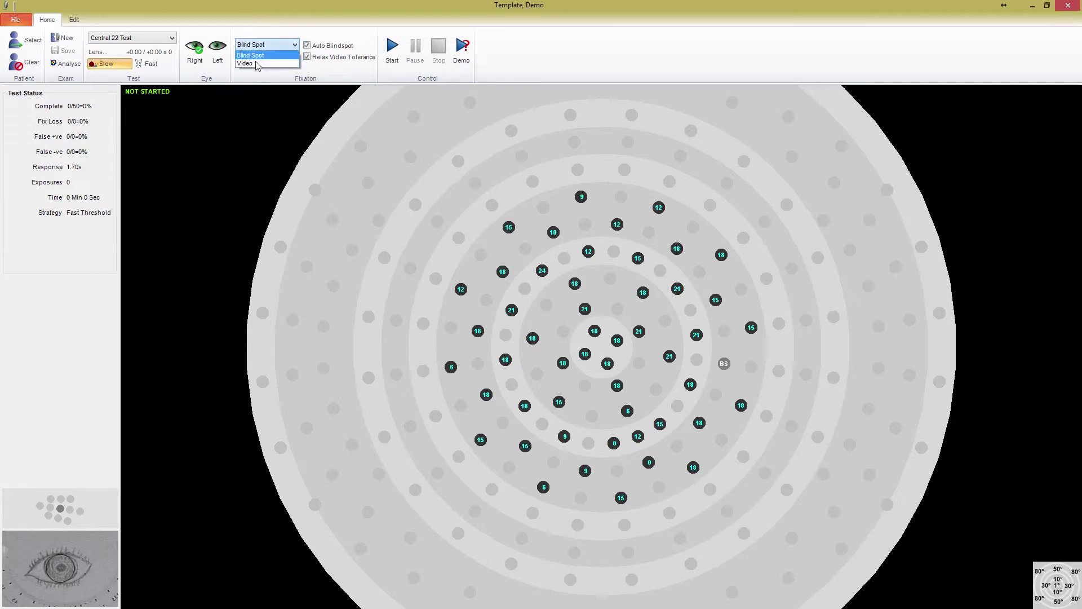
pyautogui.click(257, 65)
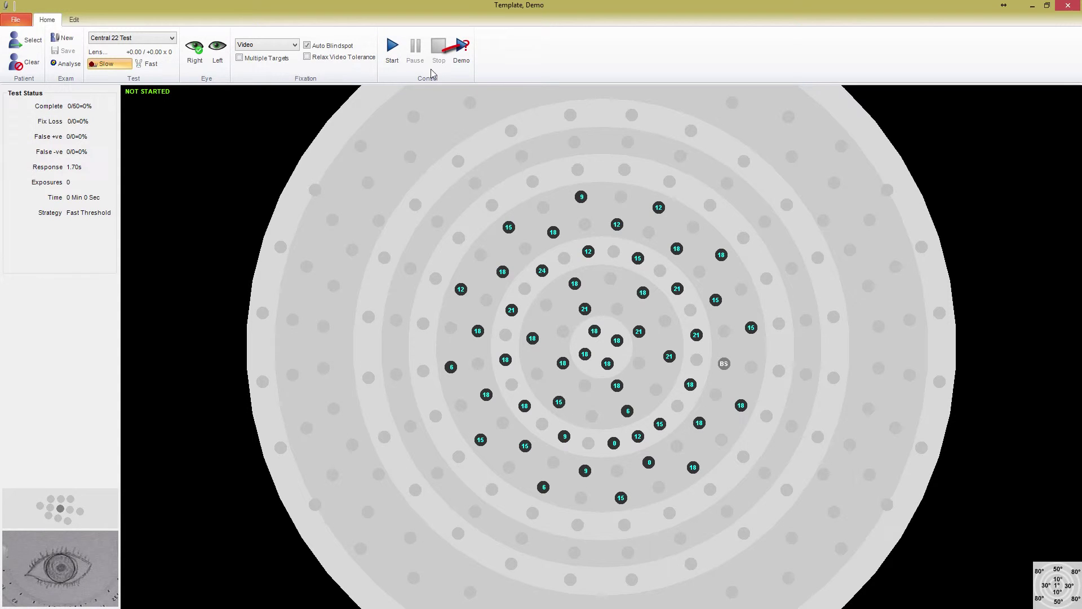
# - Run the Central 22 test in Demo mode, then stop the demonstration
pyautogui.click(465, 53)
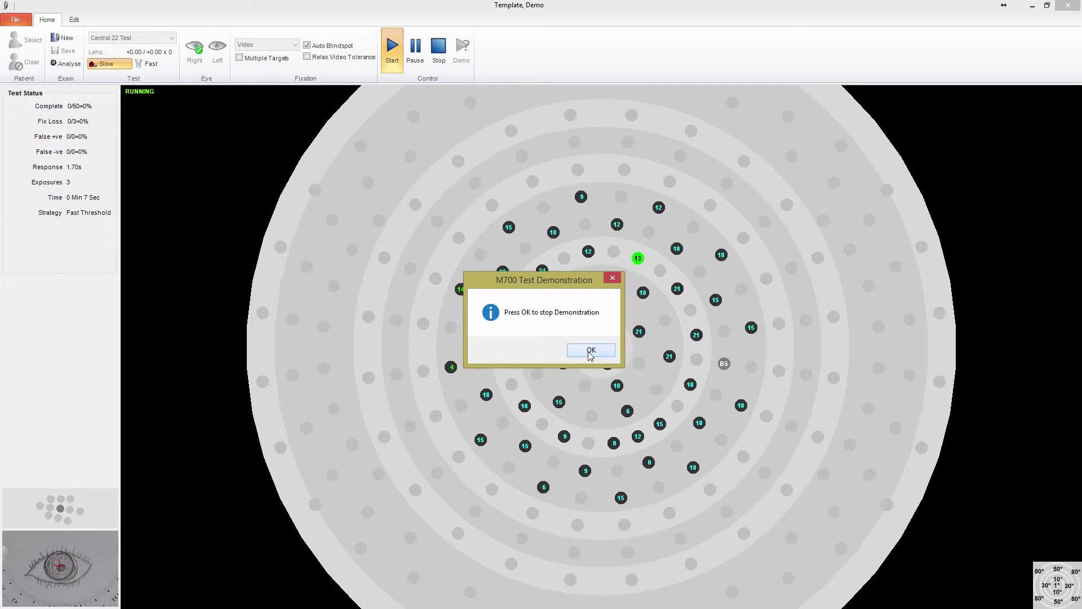
pyautogui.click(591, 351)
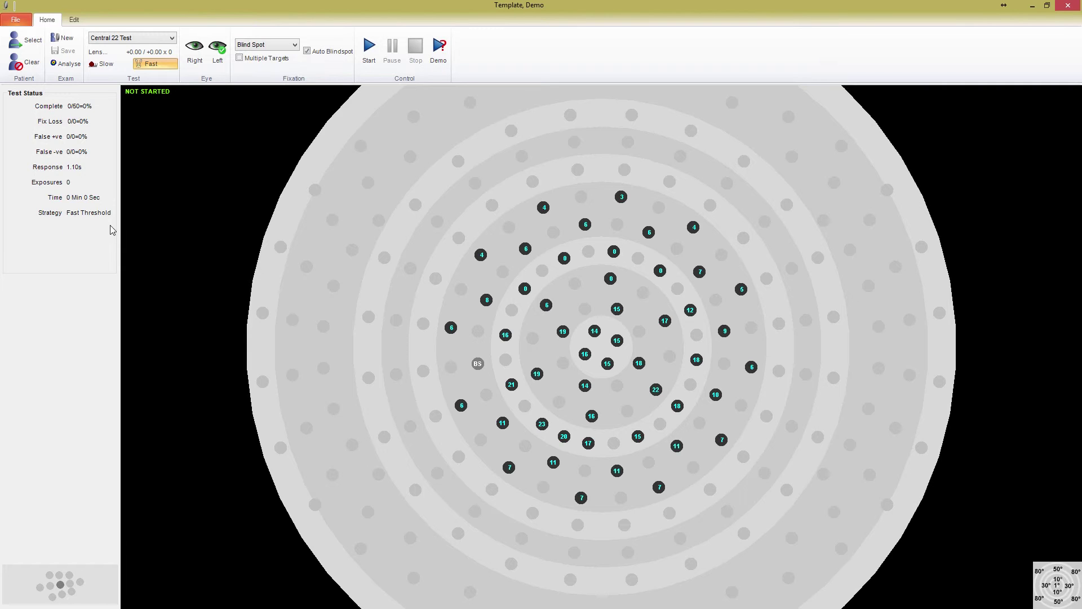
# - Start the Central 22 Fast Threshold field test
pyautogui.click(375, 59)
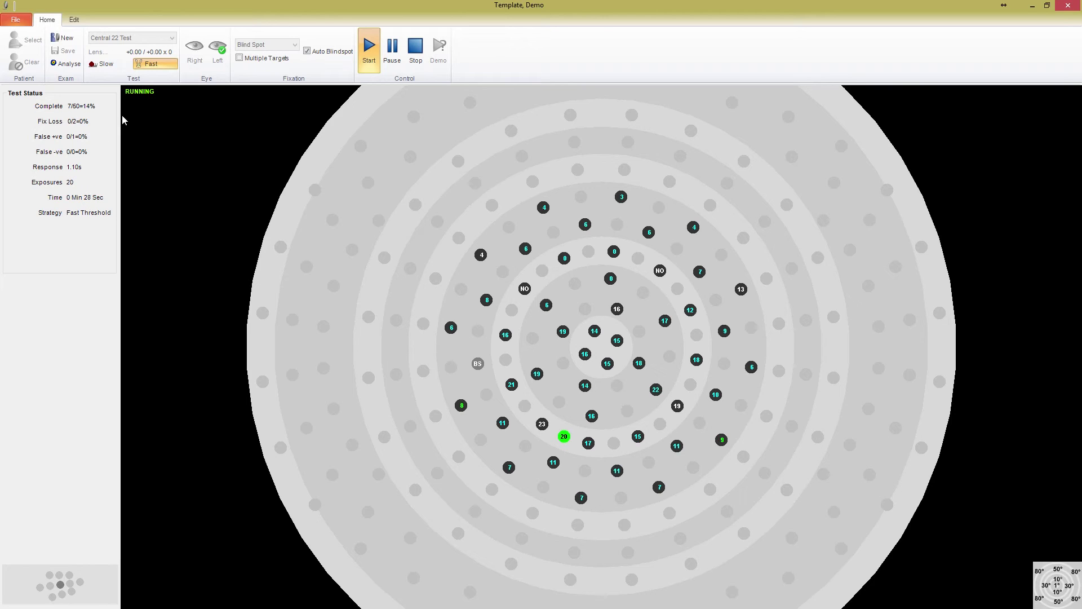
# - On the Edit tab, add selected grey field points to the test, then select the NO point
pyautogui.click(76, 23)
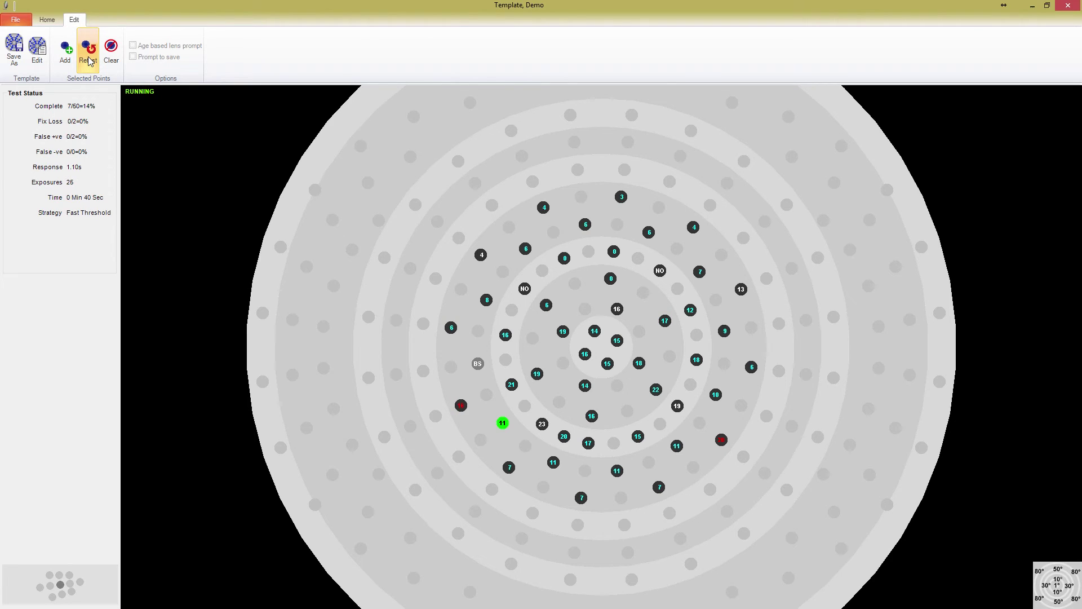
pyautogui.click(637, 260)
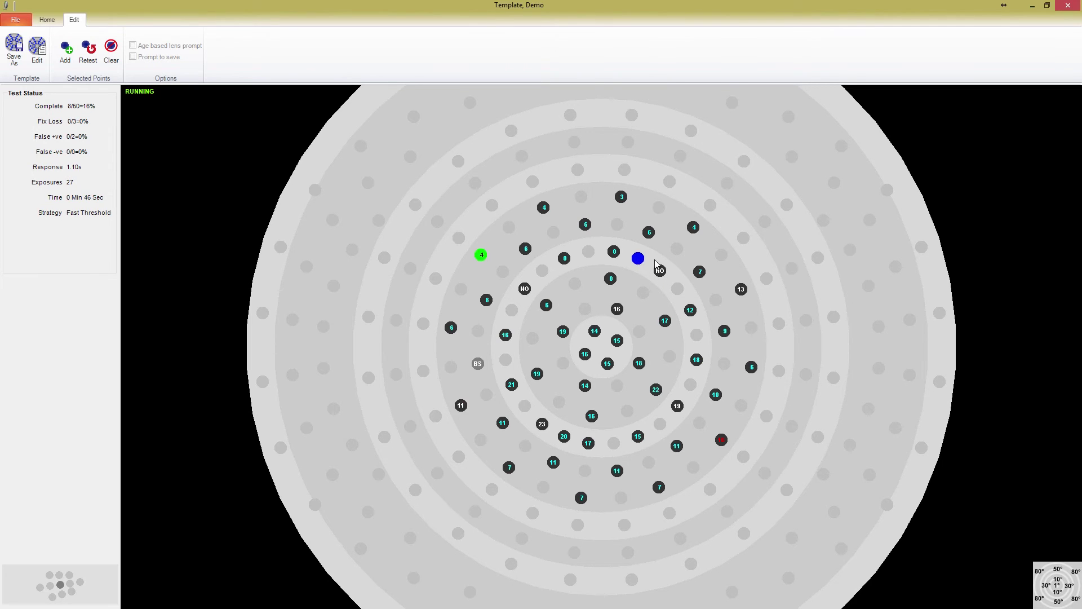
pyautogui.click(677, 250)
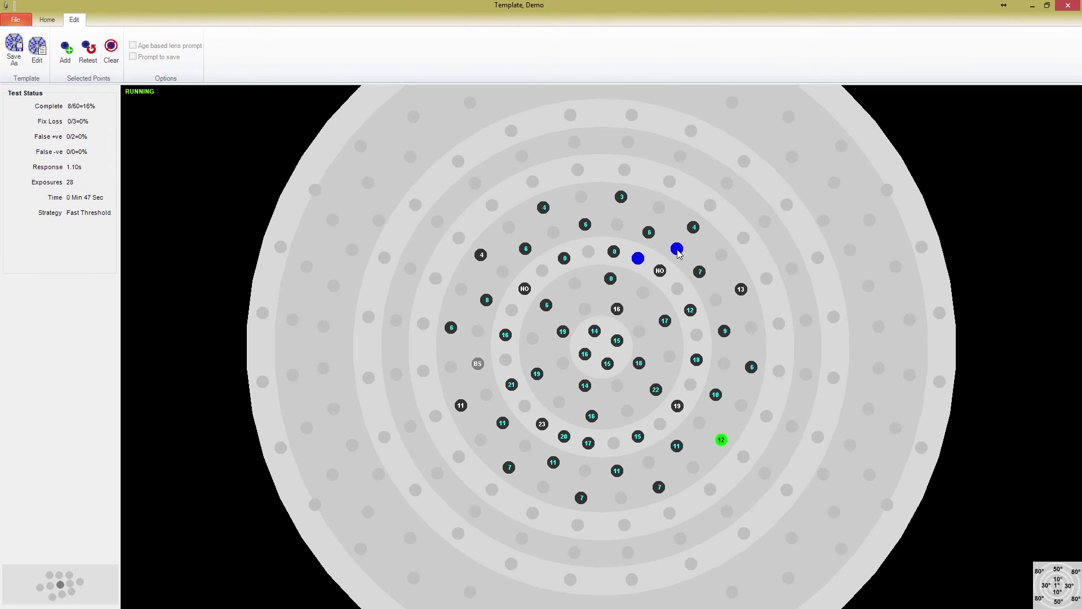
pyautogui.click(646, 292)
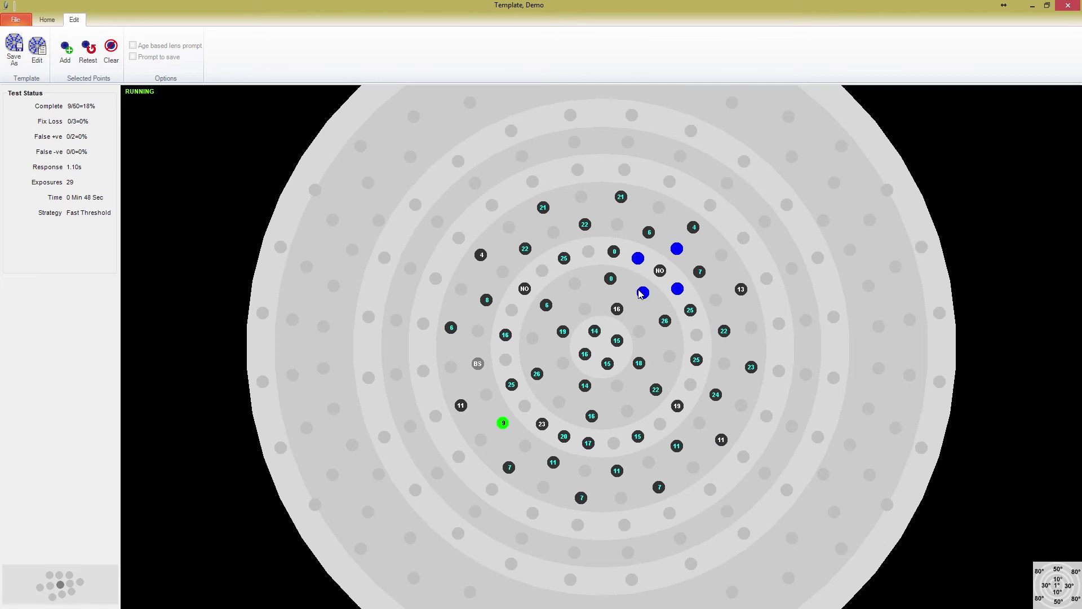
pyautogui.click(66, 57)
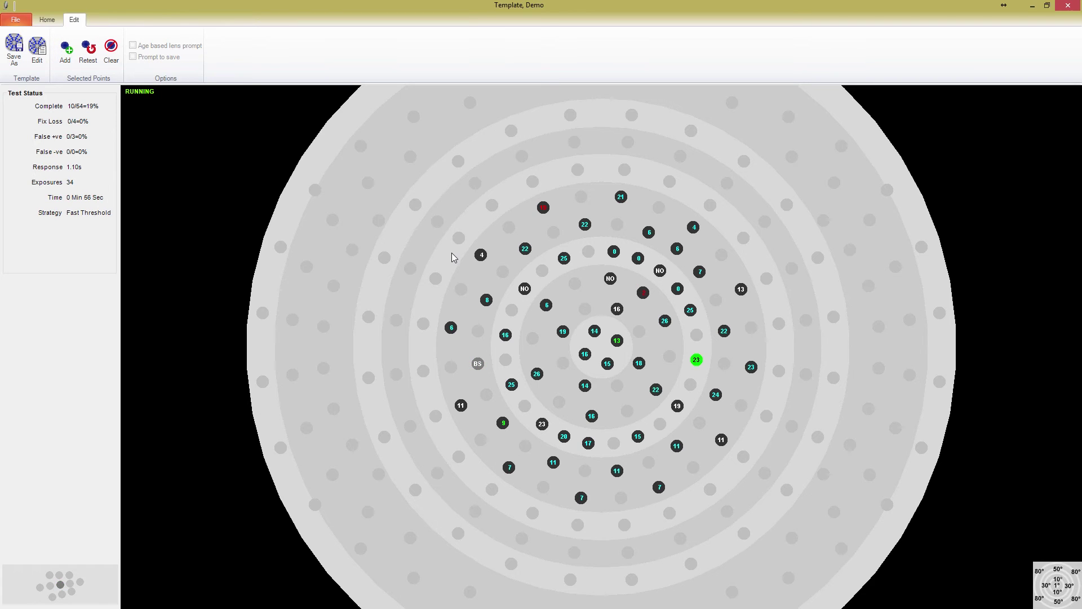
pyautogui.click(526, 290)
# - Retest the selected NO point and let the test complete at 64/64 points
pyautogui.click(88, 51)
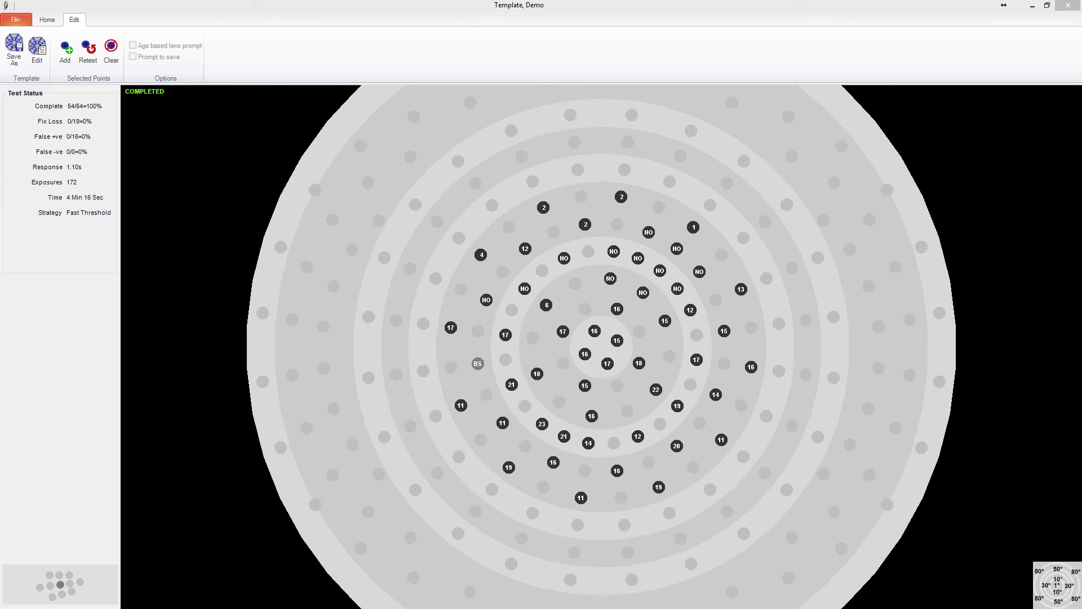
pyautogui.click(217, 140)
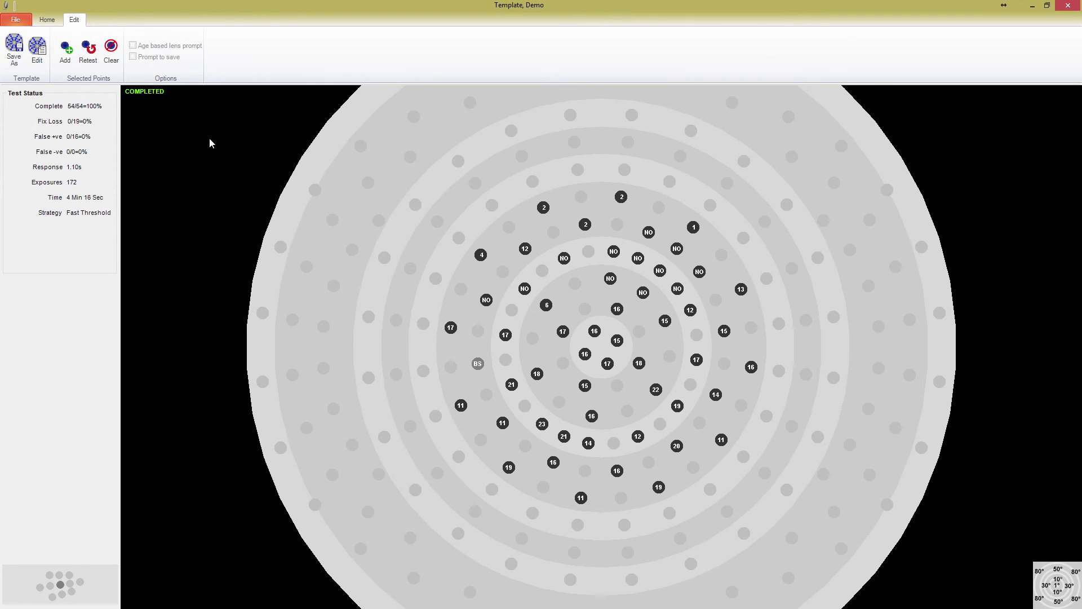
# - Choose New on the Home tab, bringing up the Save Test prompt for the completed test
pyautogui.click(48, 20)
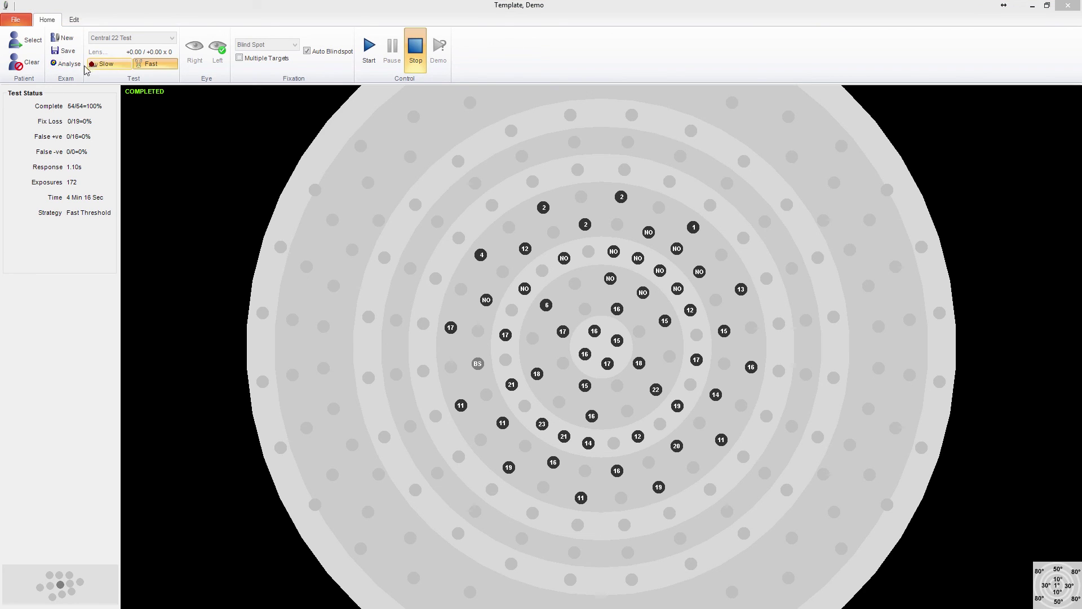
pyautogui.click(70, 39)
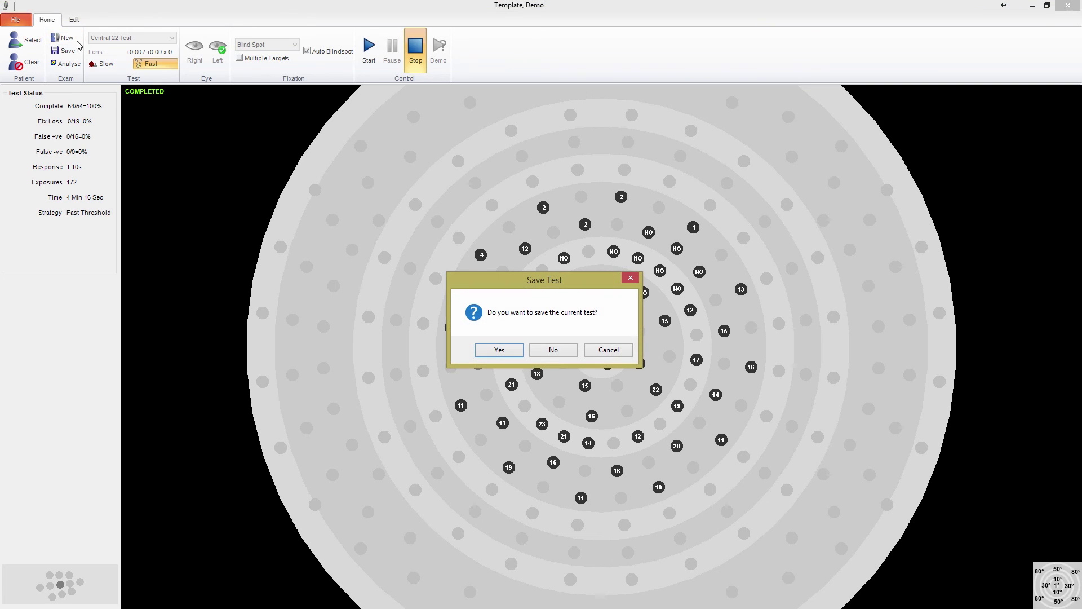
# - Discard the completed test unsaved, then start a fresh Central 22 test and pause it at 0/60 points
pyautogui.click(550, 350)
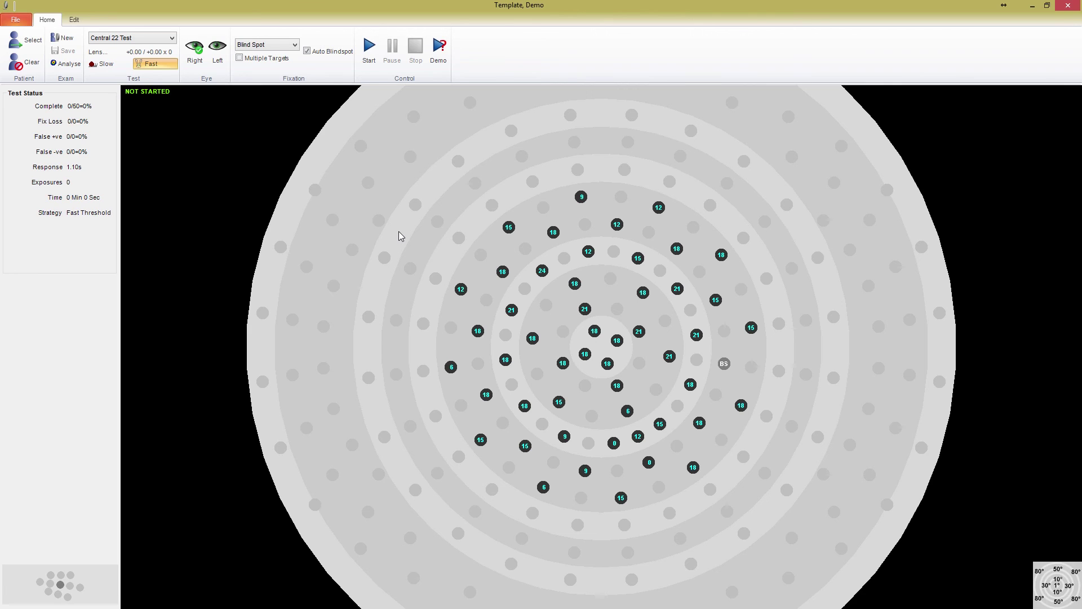
pyautogui.click(369, 62)
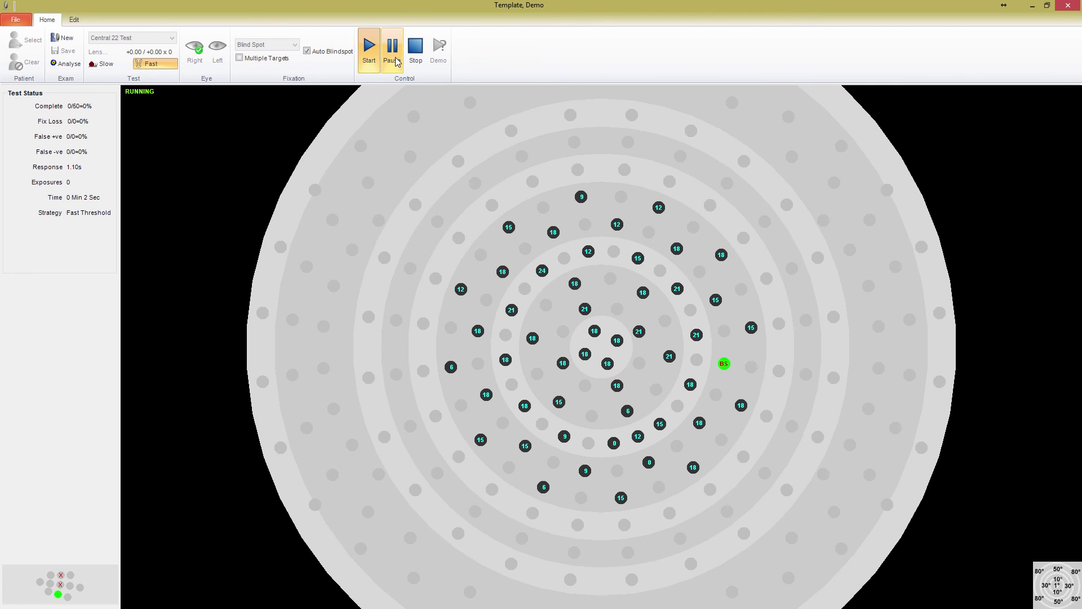
pyautogui.click(393, 59)
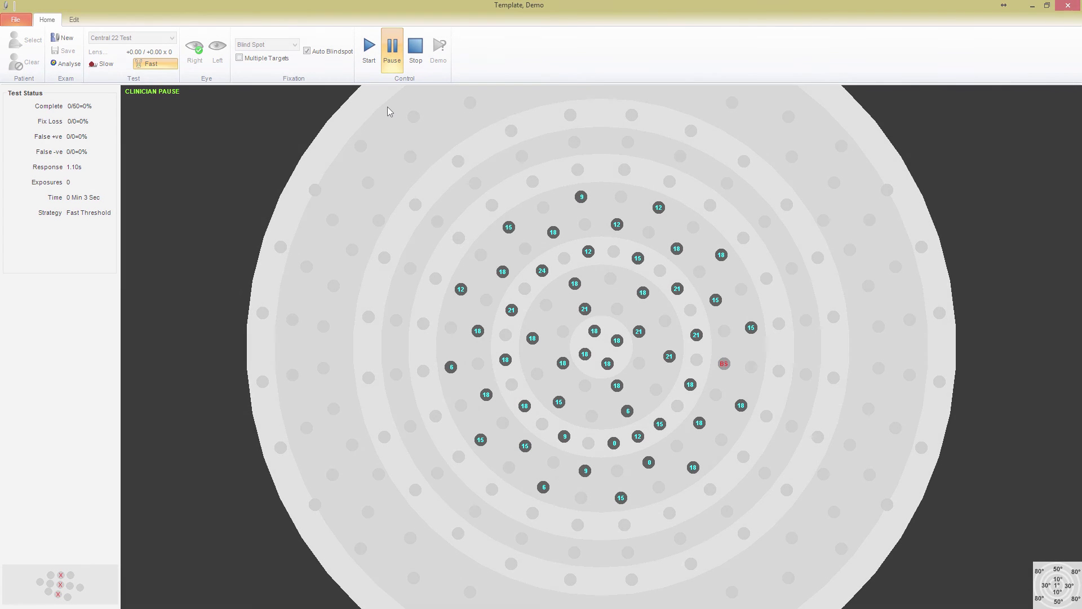